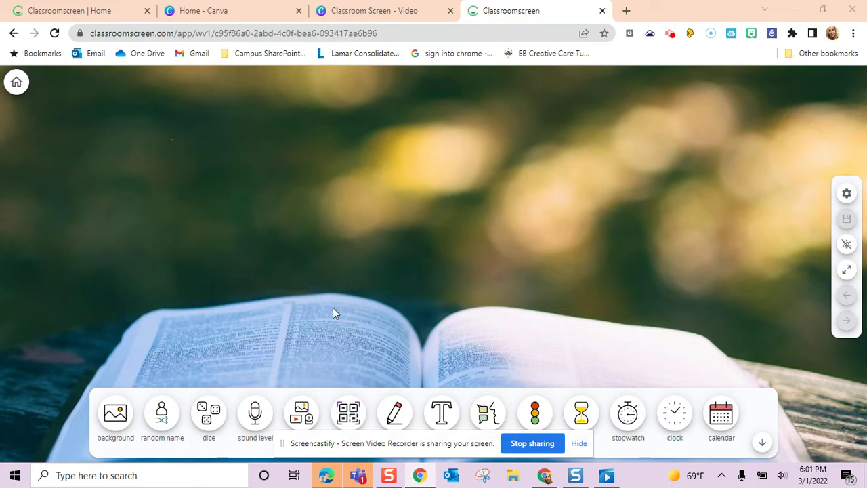
- Keep the book photo background and add a name picker listing the first students' names
click(116, 421)
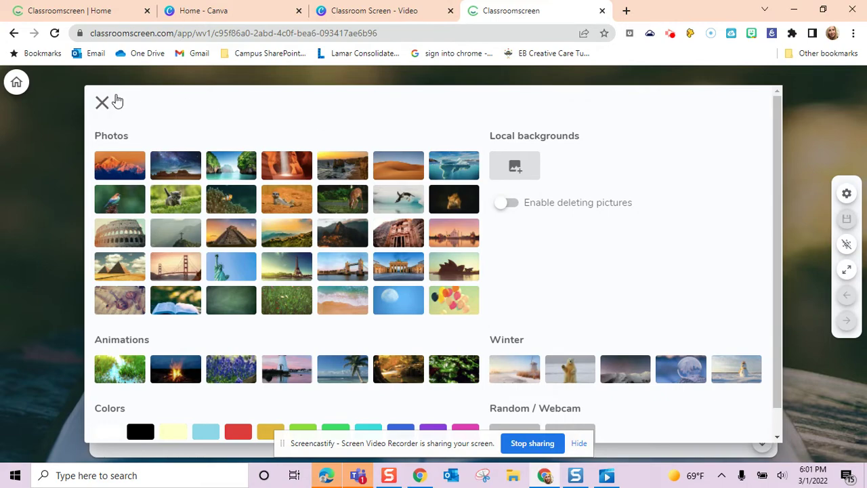
click(103, 103)
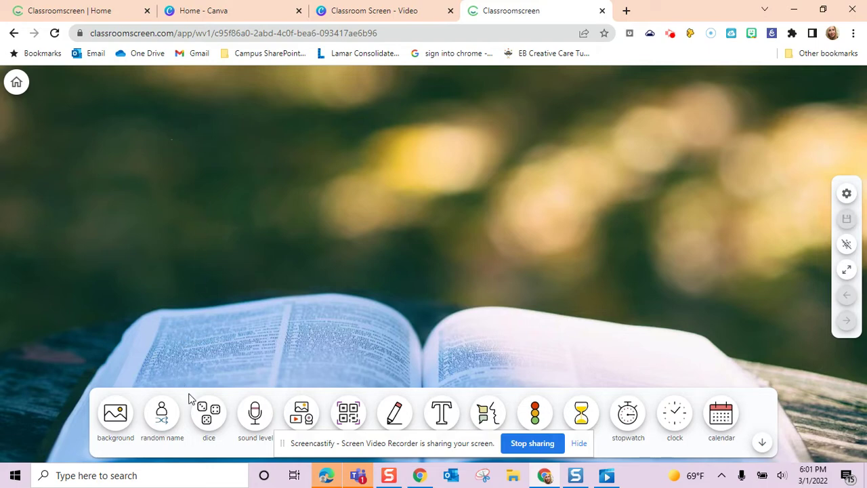
click(173, 423)
click(140, 234)
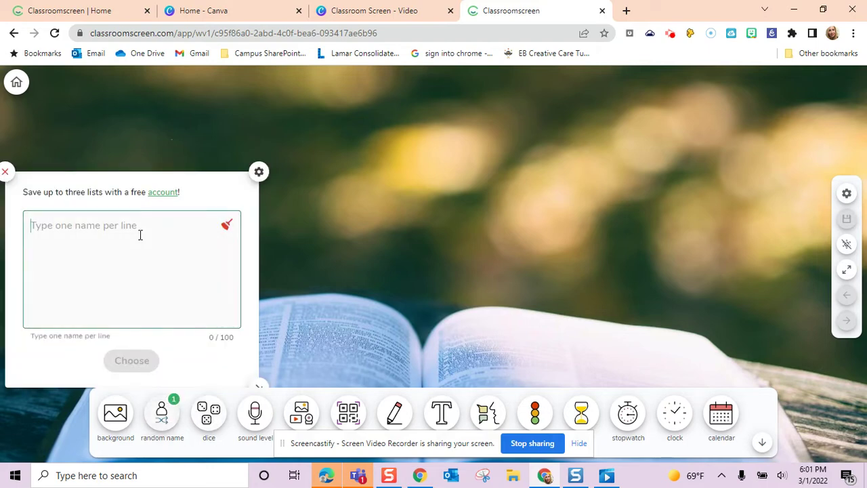
text(Joe)
key(Return)
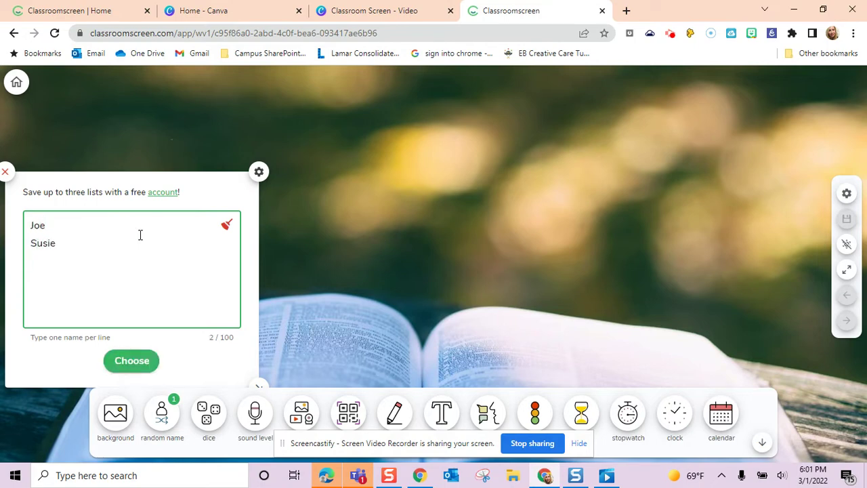
text(kip)
- Add a second name picker beside the first and begin entering its students' names
click(162, 413)
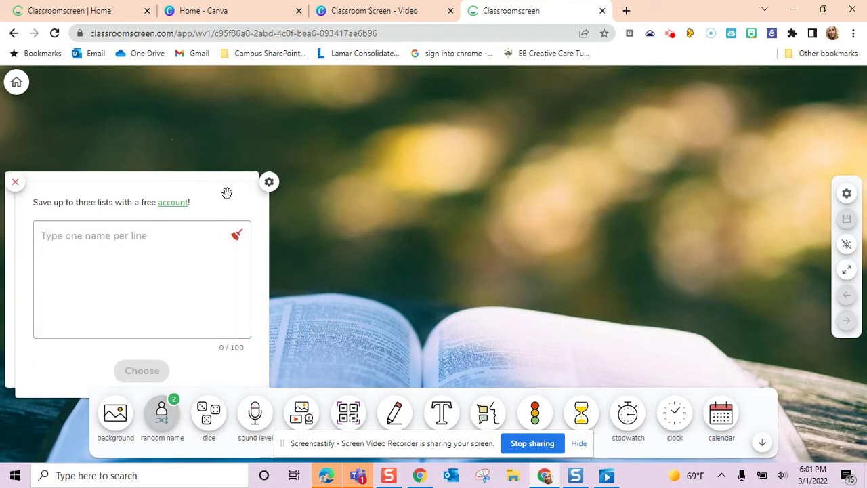
drag(226, 192, 309, 193)
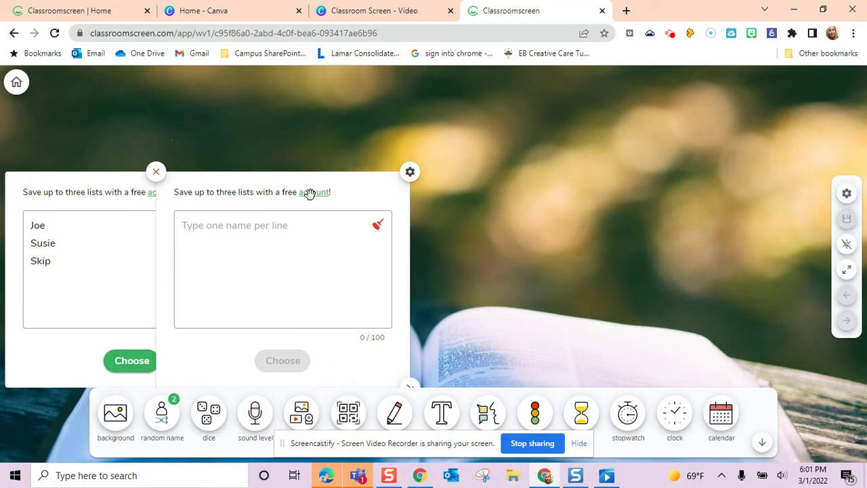
click(254, 232)
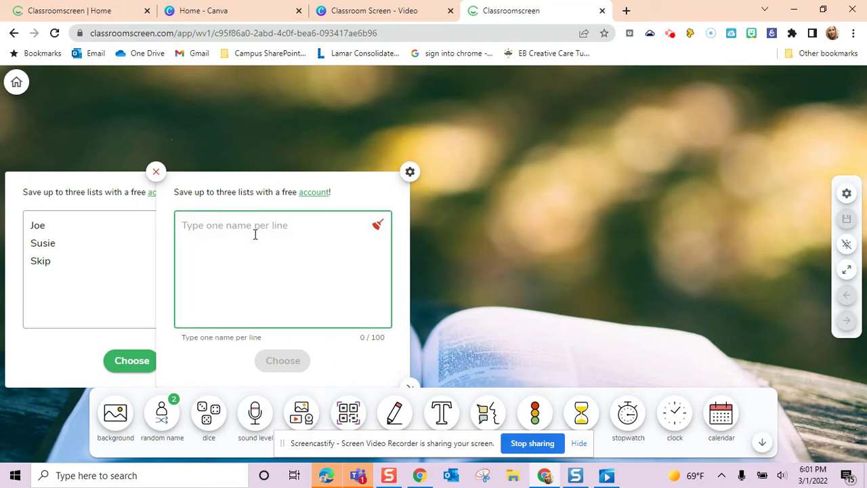
text(Matt )
text(B)
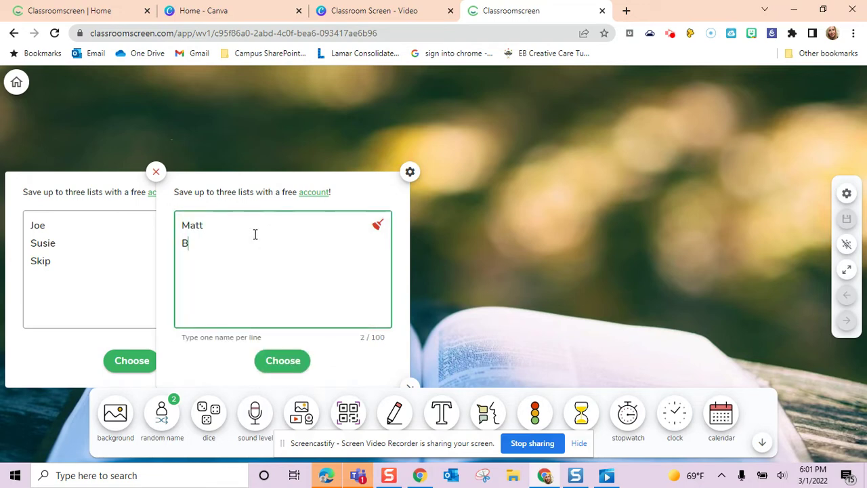
text(ecky)
- Draw a name from each picker and give the second picker a blue background
click(140, 360)
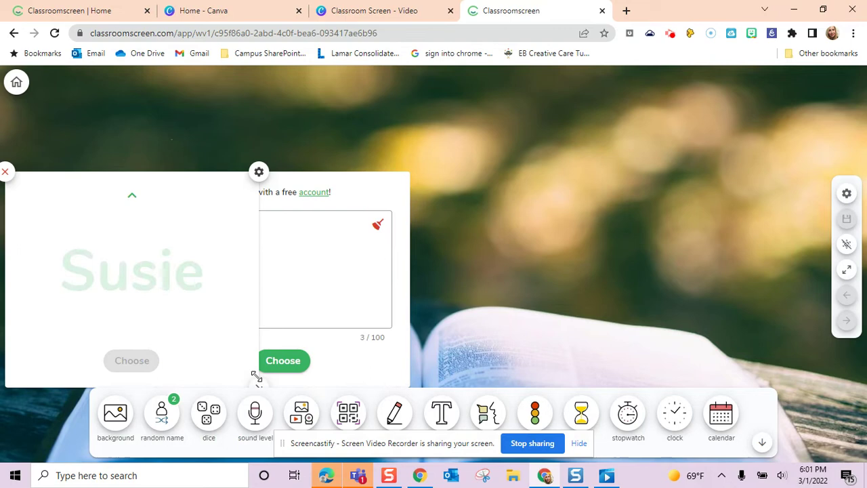
click(285, 360)
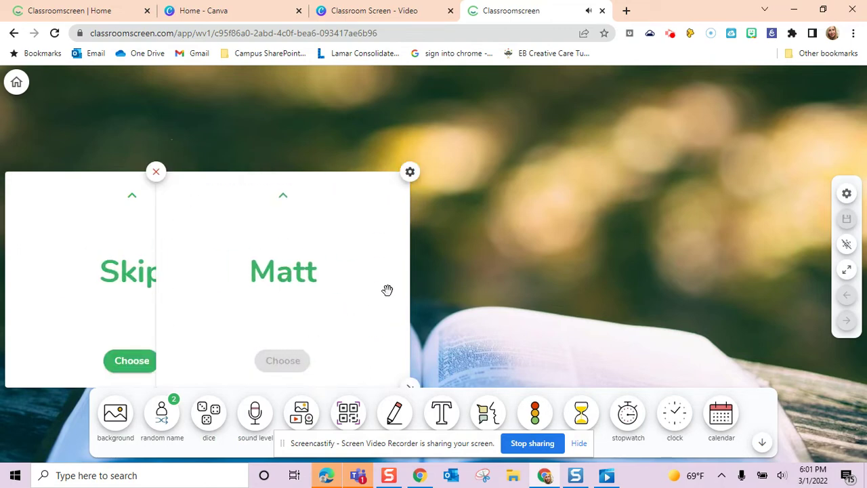
click(410, 174)
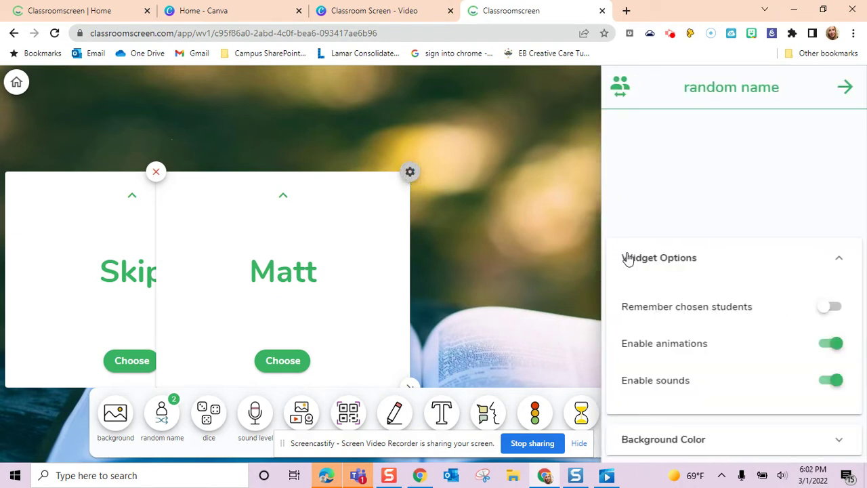
click(771, 440)
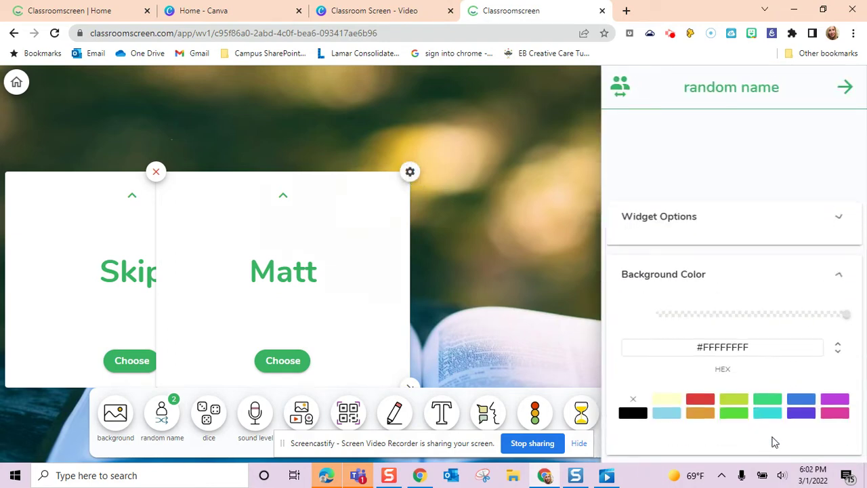
click(801, 418)
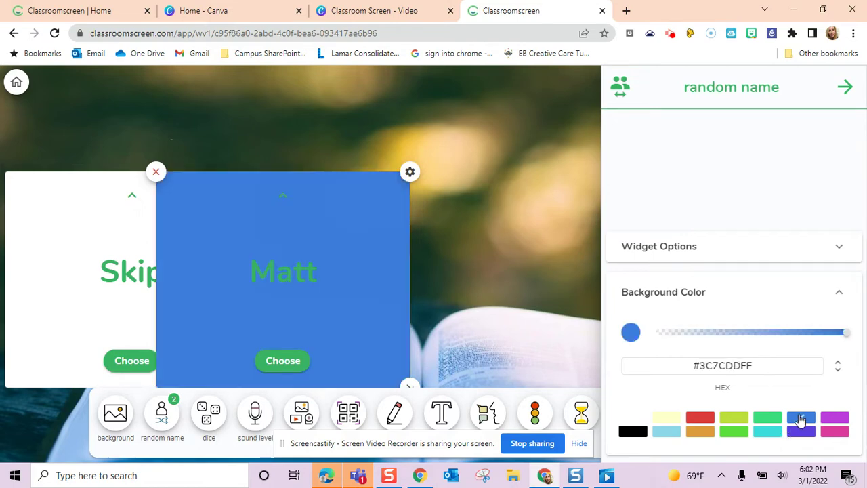
click(517, 290)
- Give the first picker a purple background and move the blue picker to the right side
click(106, 196)
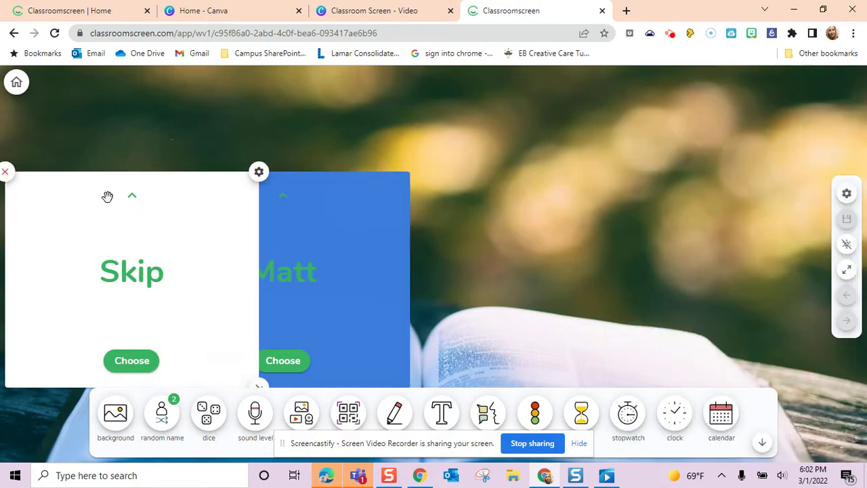
click(259, 174)
click(731, 444)
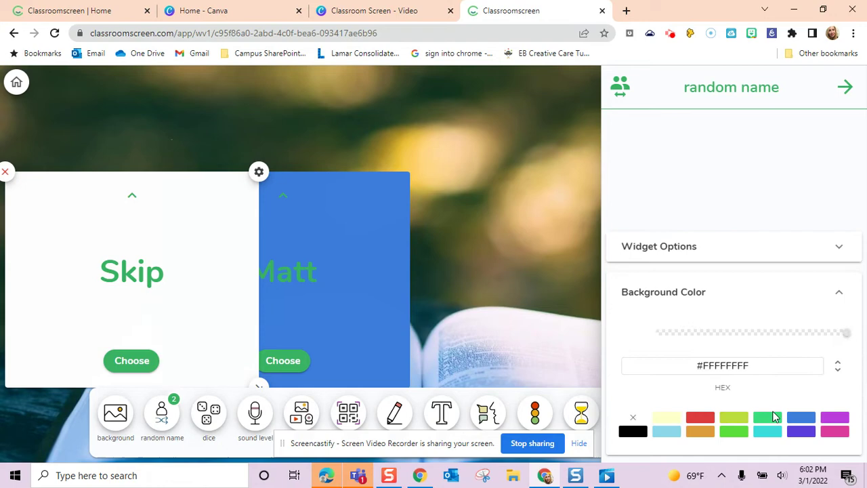
click(834, 419)
click(583, 331)
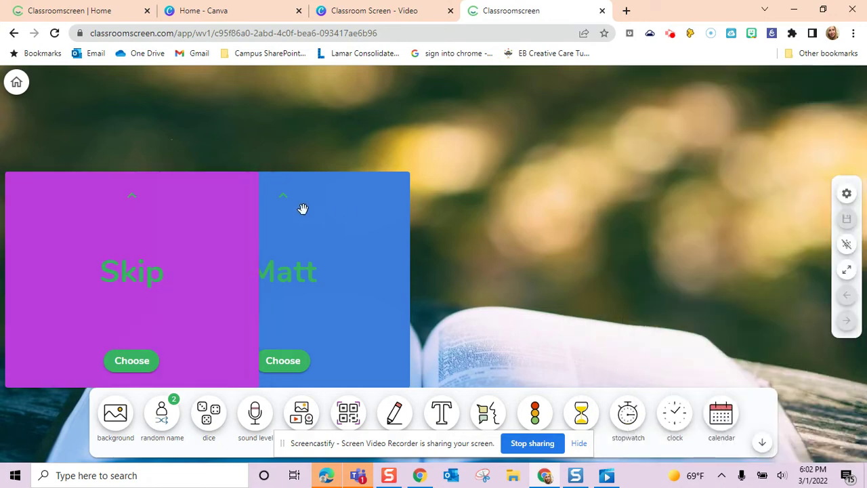
drag(343, 221, 751, 207)
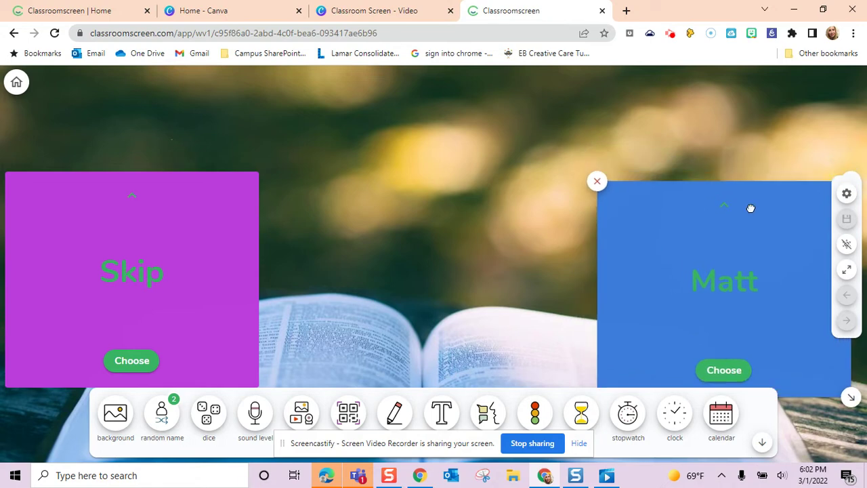
- Add a QR code beside the first name picker and give it a purple background
click(348, 411)
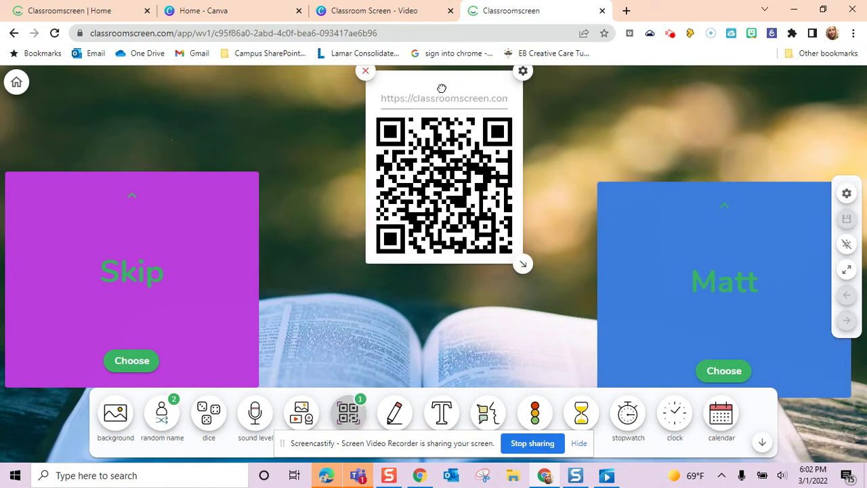
drag(441, 86, 250, 108)
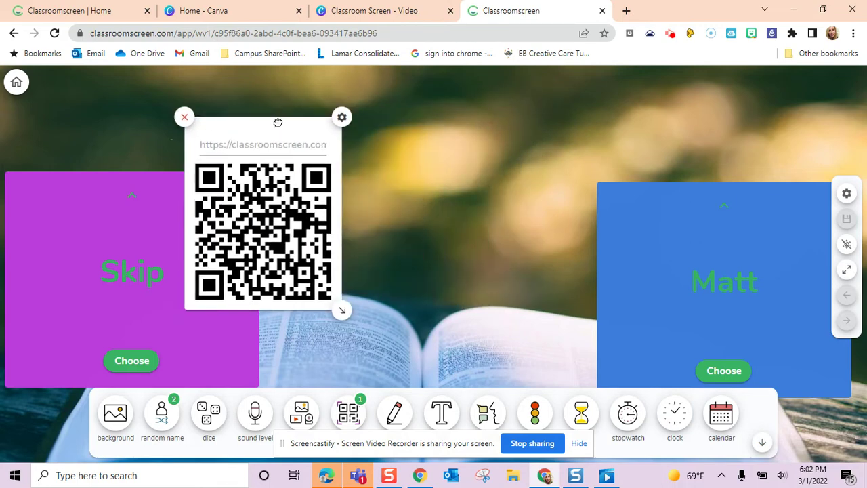
click(343, 104)
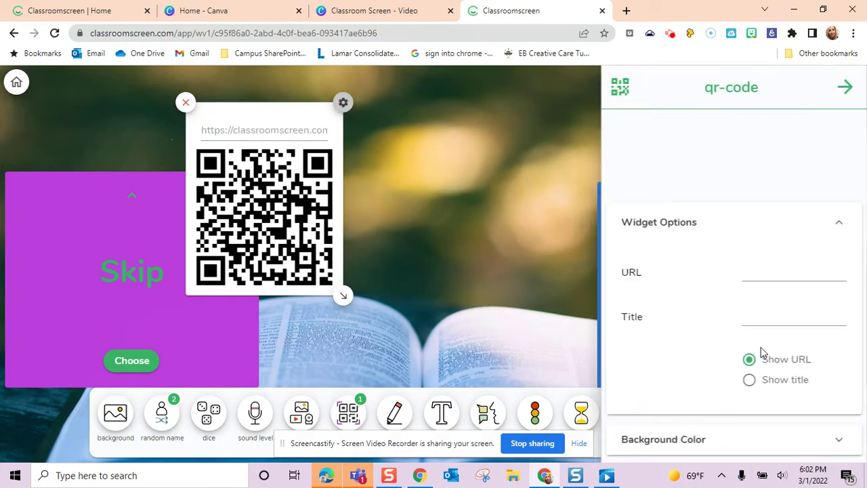
click(701, 440)
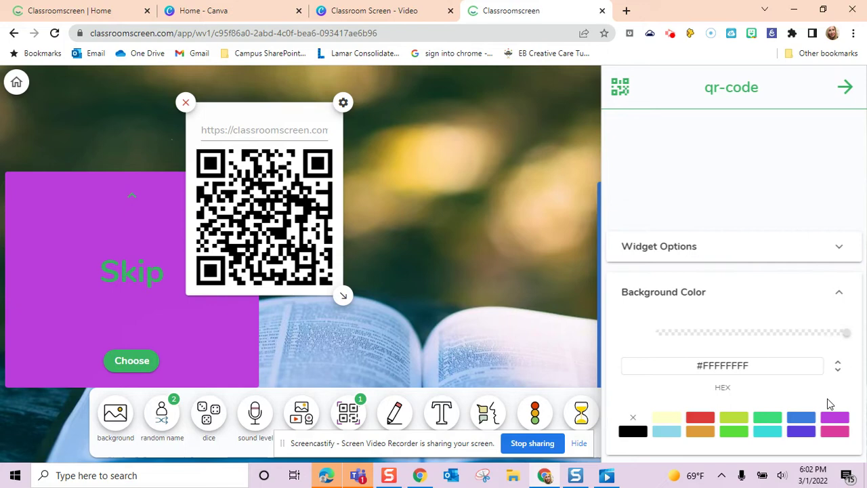
click(834, 420)
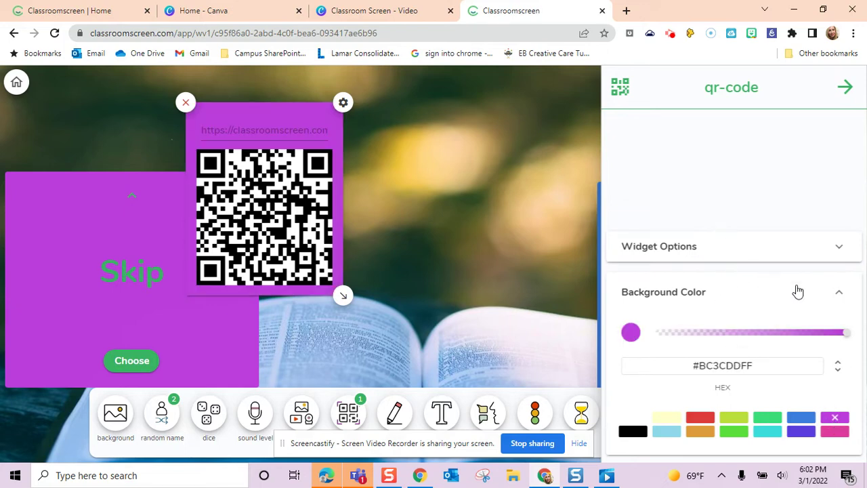
- Title the QR code 'Station 1', show the title instead of the URL, and add a second QR code
click(843, 250)
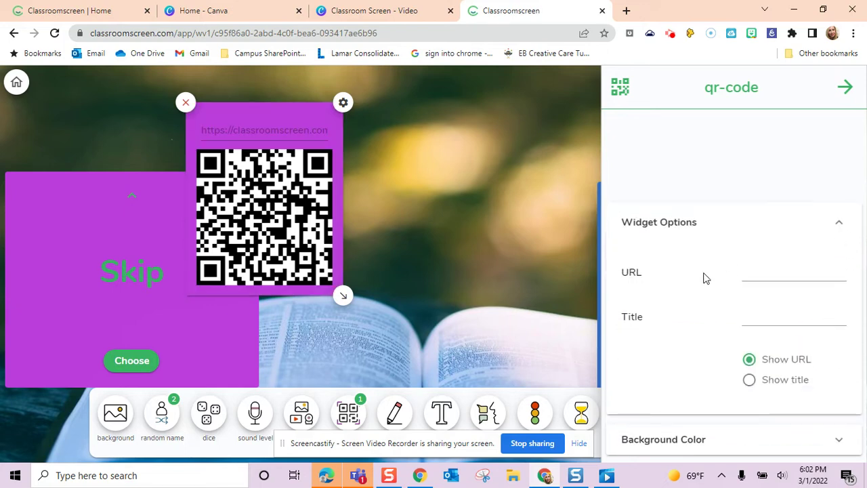
click(768, 321)
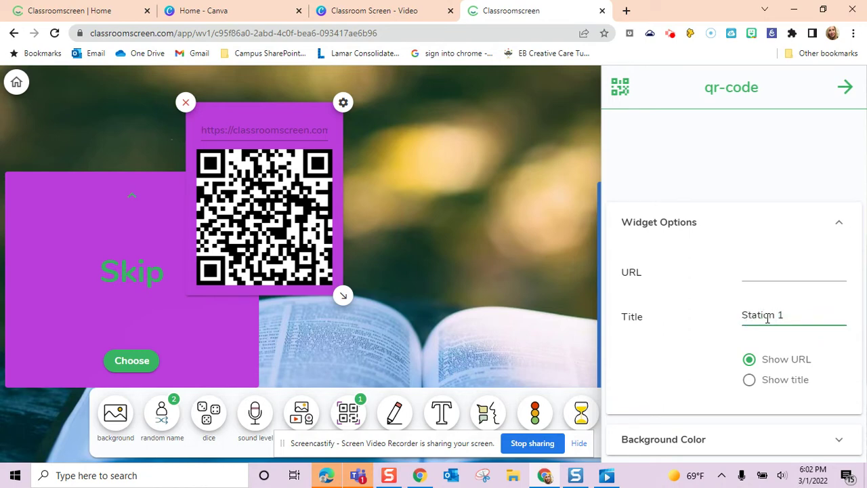
click(749, 380)
click(459, 252)
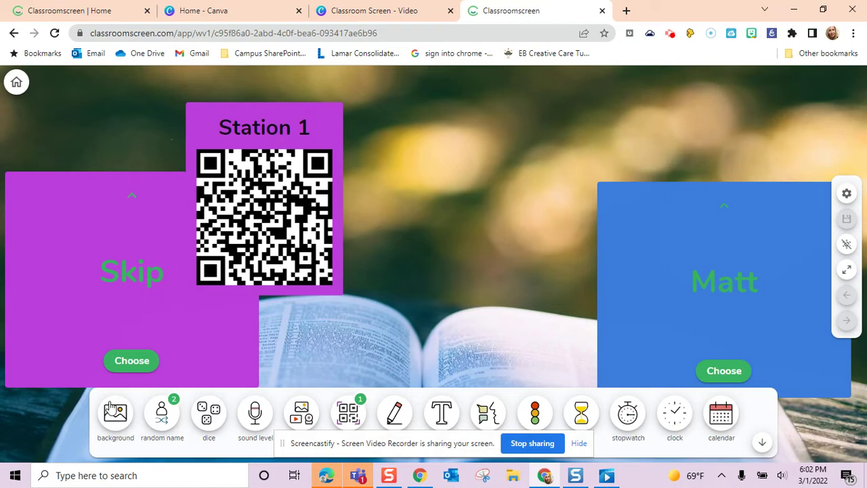
click(348, 414)
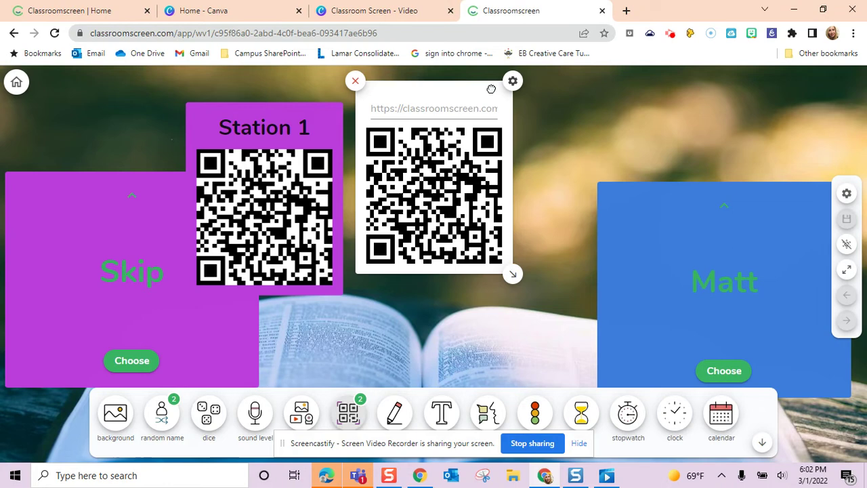
- Place the second QR code on the right, showing the title 'Station 2' on a blue background
drag(491, 89, 614, 119)
click(636, 112)
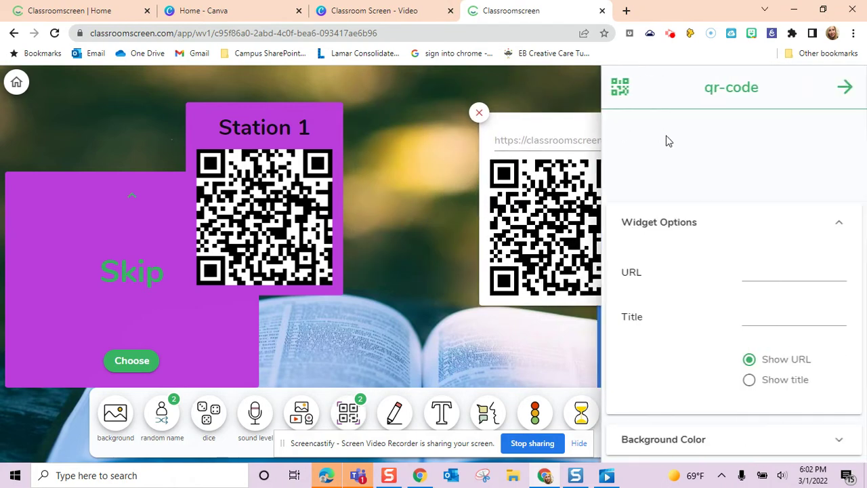
click(790, 317)
click(748, 380)
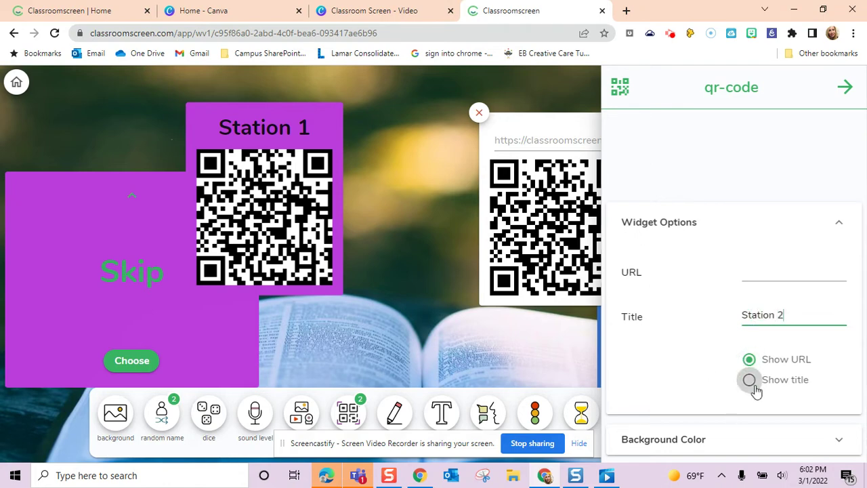
click(734, 439)
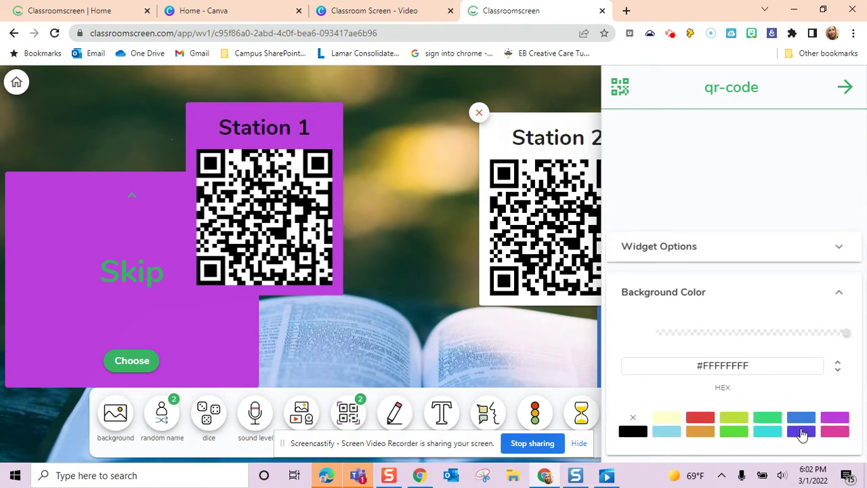
click(801, 418)
click(522, 361)
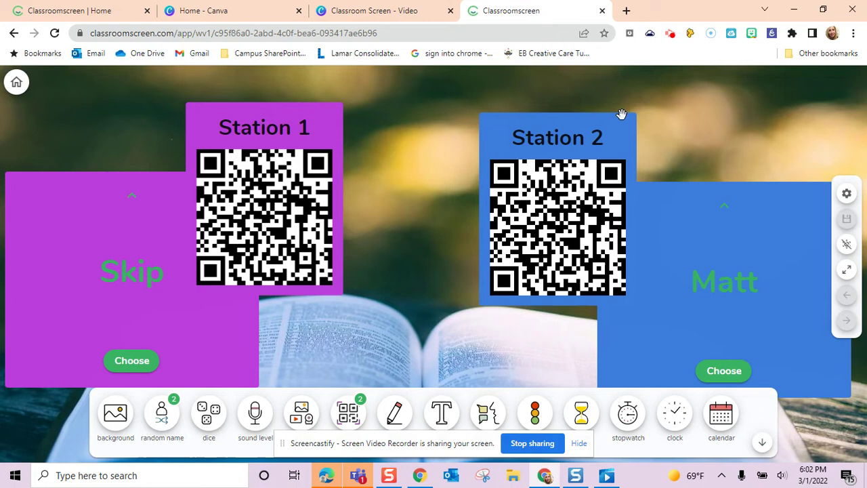
drag(622, 114, 648, 121)
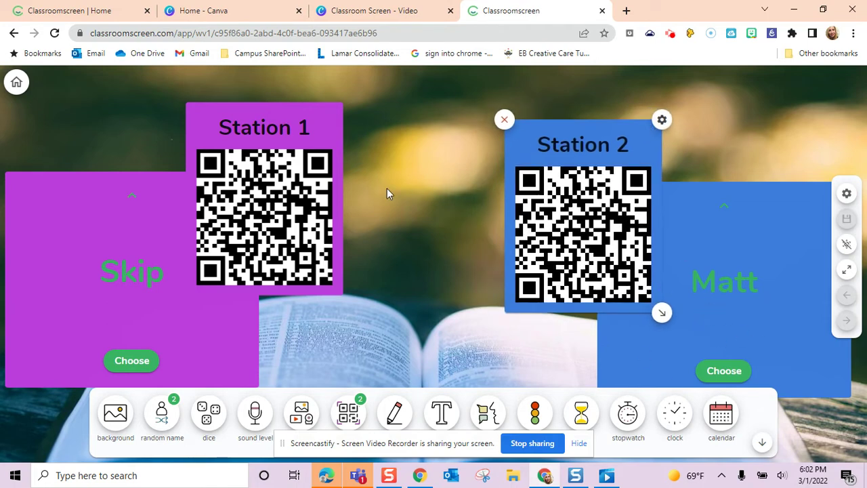
- Add a traffic light at the top-left and switch on its yellow light
click(534, 411)
drag(357, 126, 91, 156)
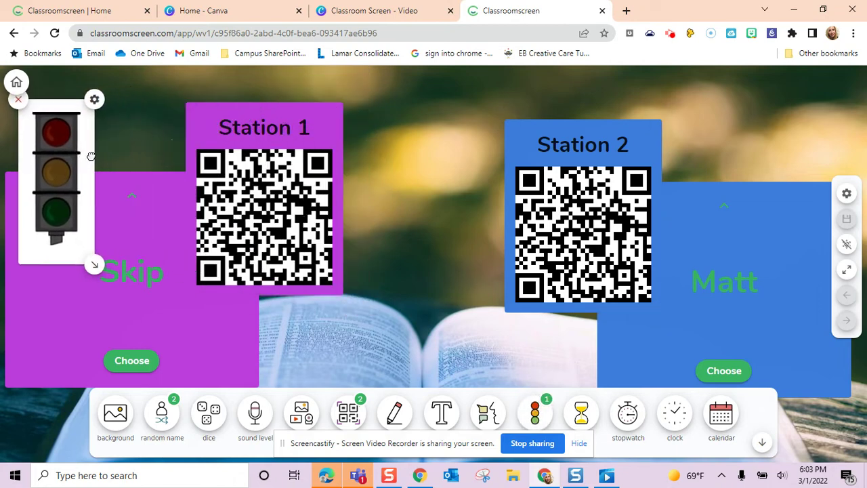
click(57, 176)
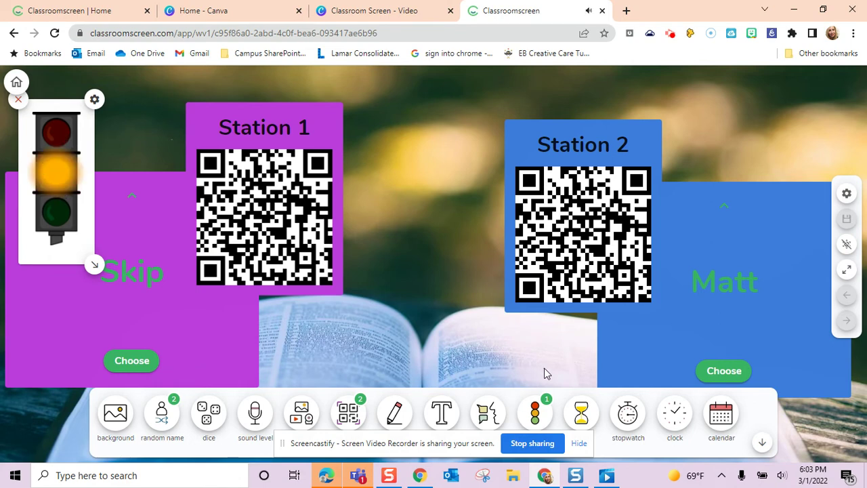
- Add a purple work symbol set to ask neighbor over the Station 1 card
click(488, 412)
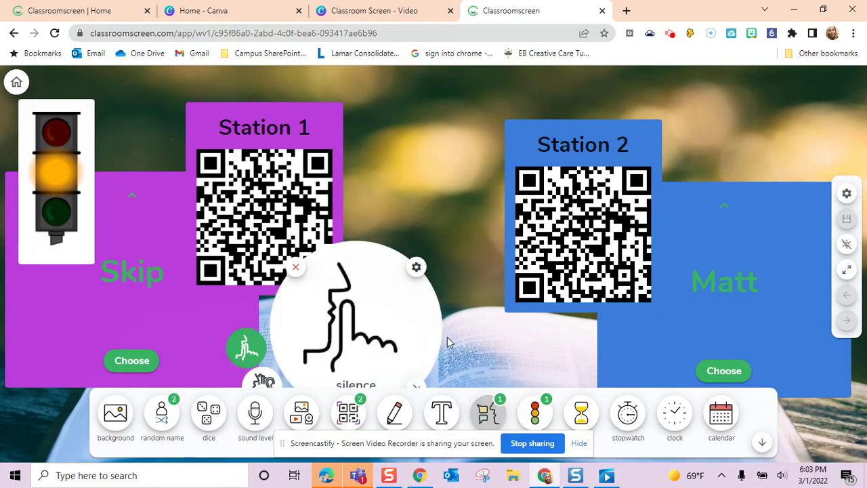
drag(407, 294, 357, 227)
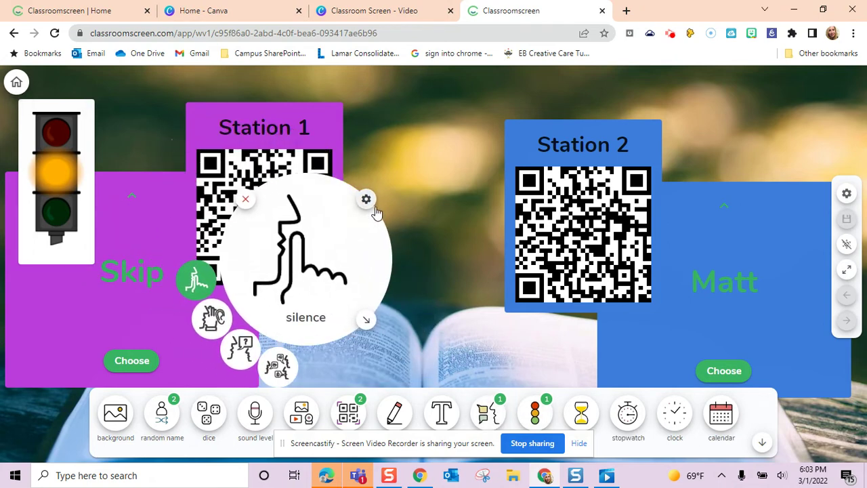
click(365, 199)
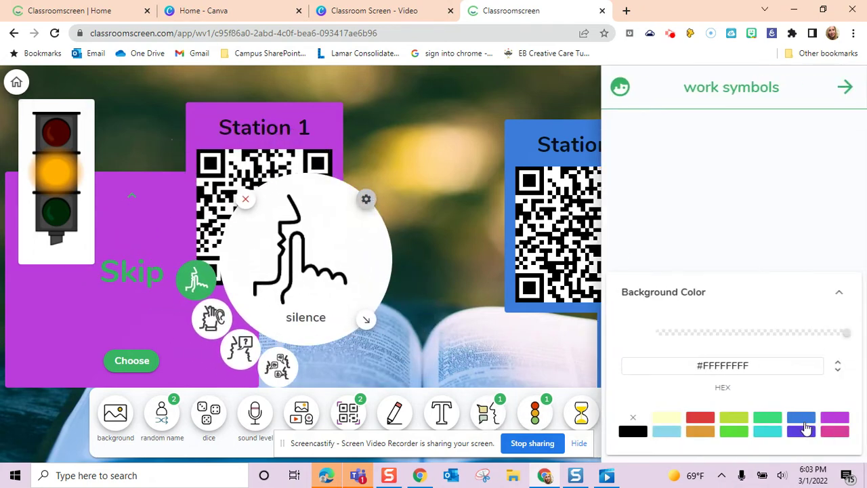
click(835, 418)
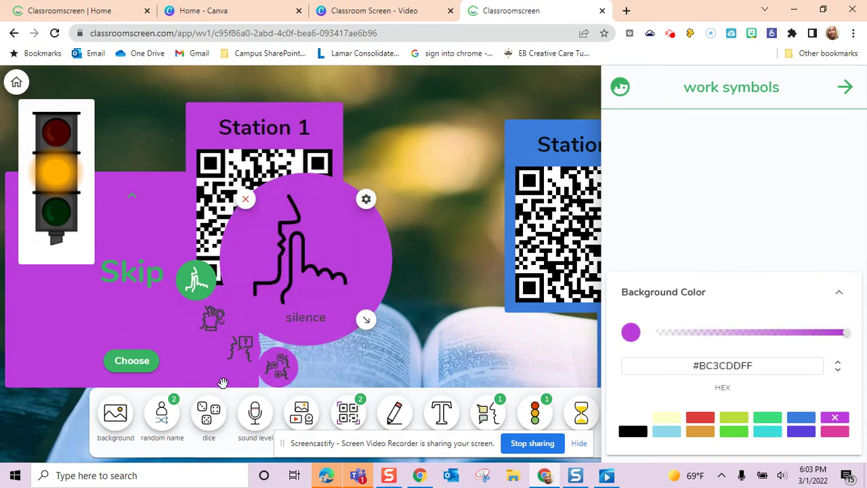
click(239, 361)
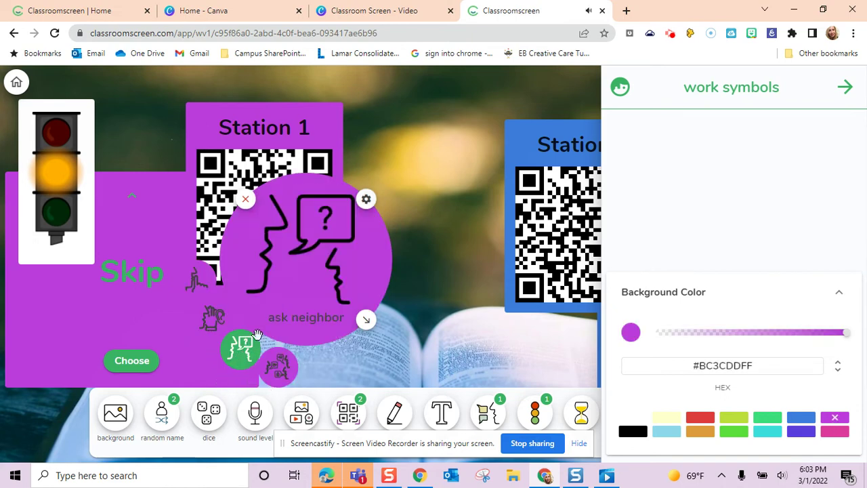
- Make the traffic light purple, then remove it from the board
click(89, 119)
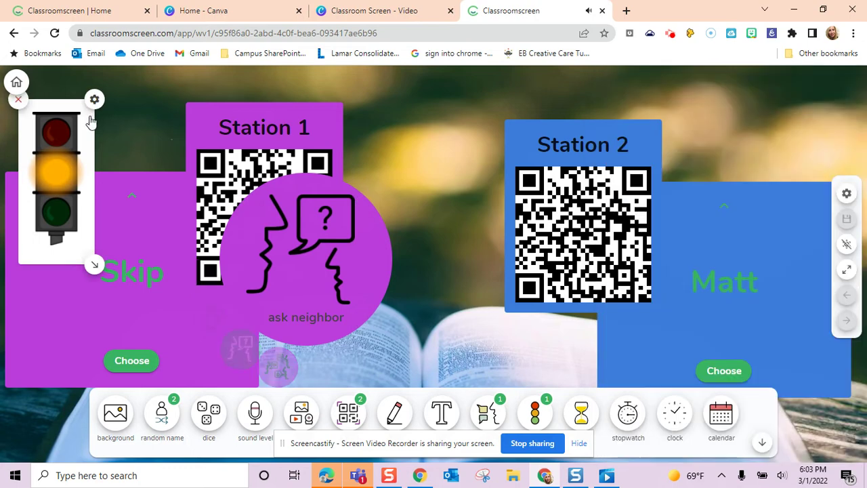
click(835, 417)
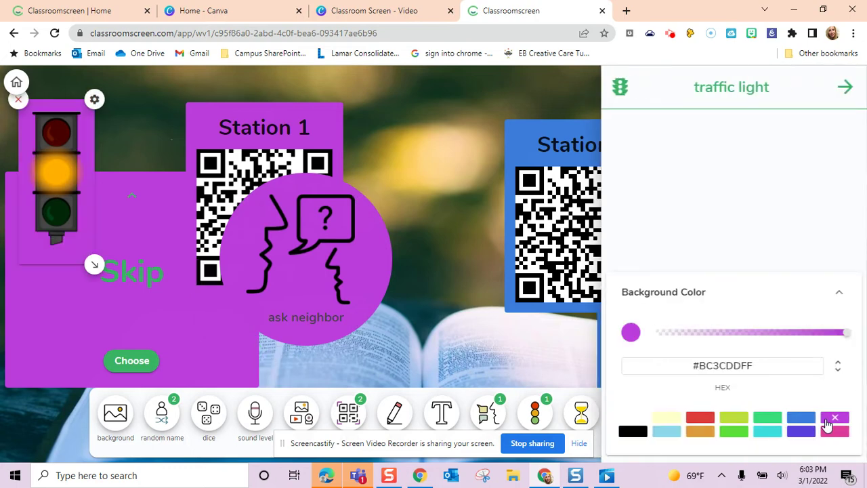
click(473, 354)
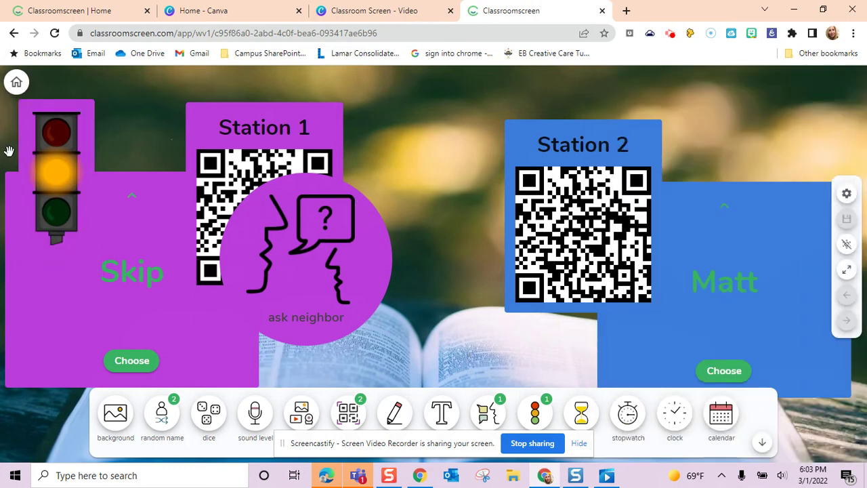
click(65, 192)
click(25, 112)
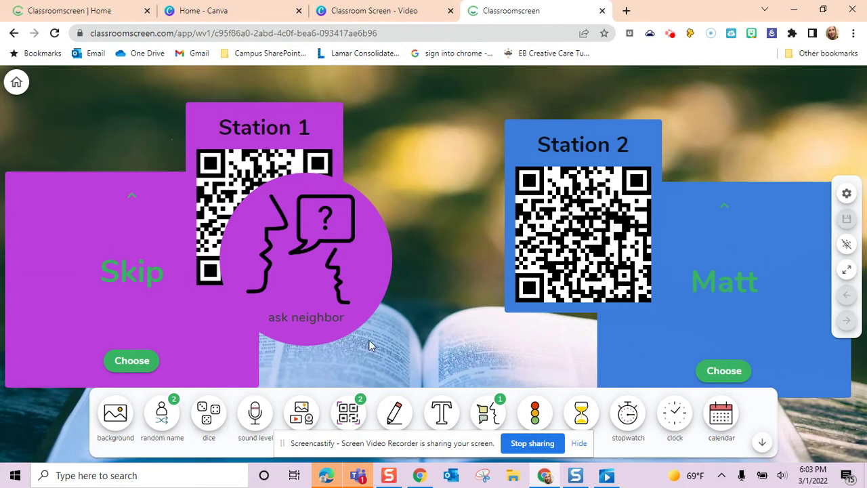
click(303, 416)
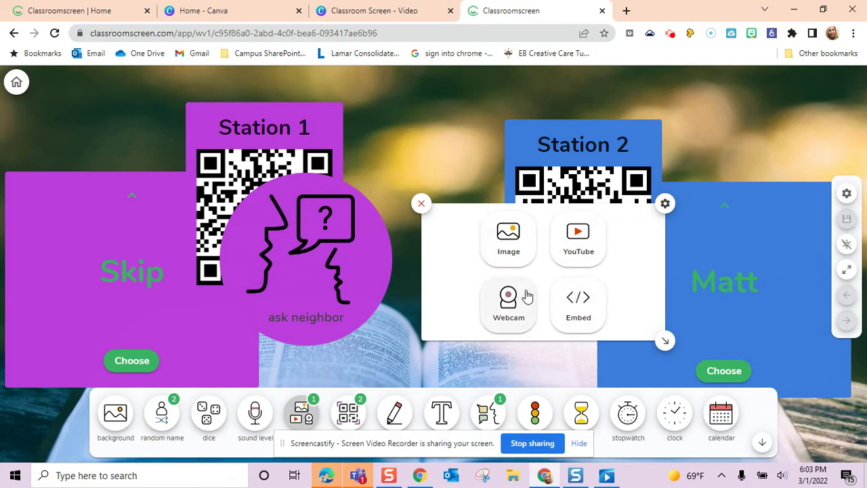
click(513, 326)
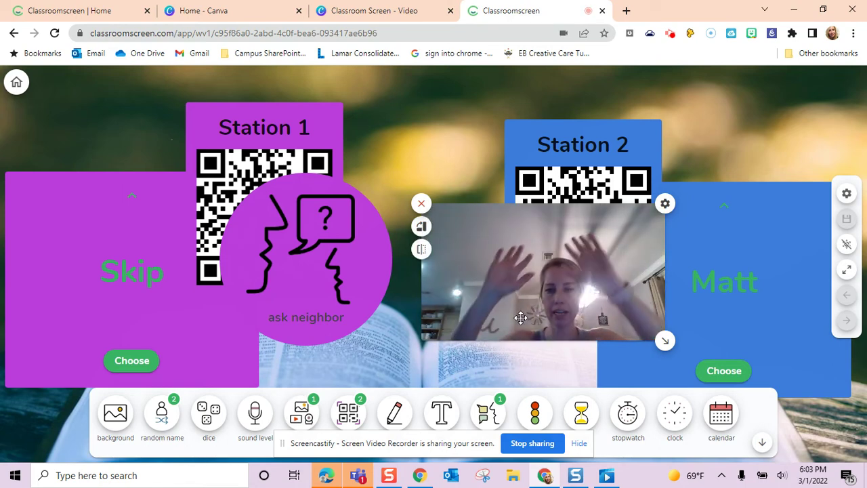
click(421, 203)
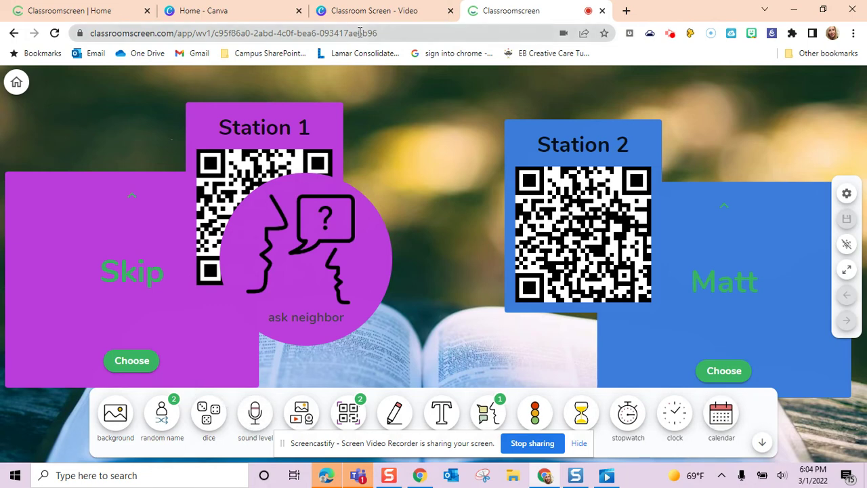
- From My screens, add a second screen and a new poll, then open the poll
click(17, 83)
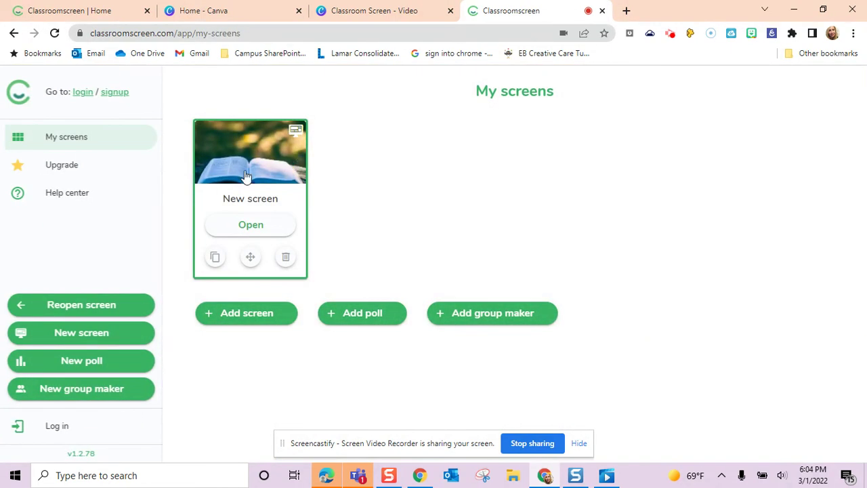
click(270, 319)
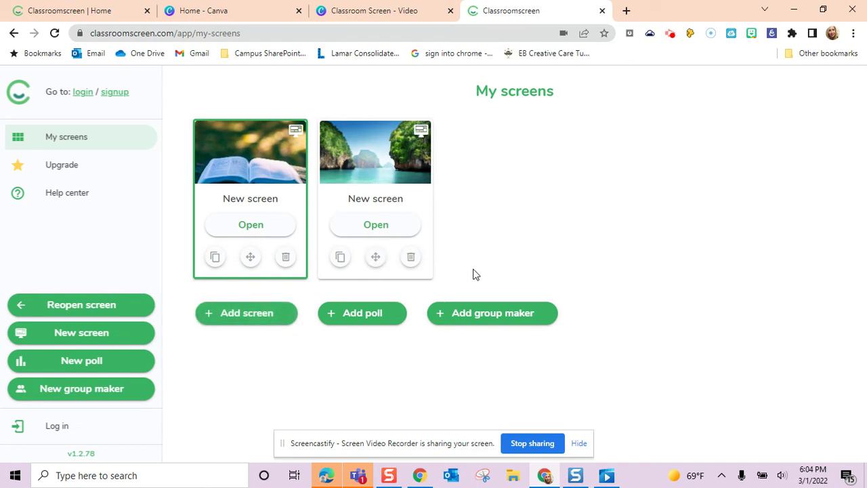
click(391, 319)
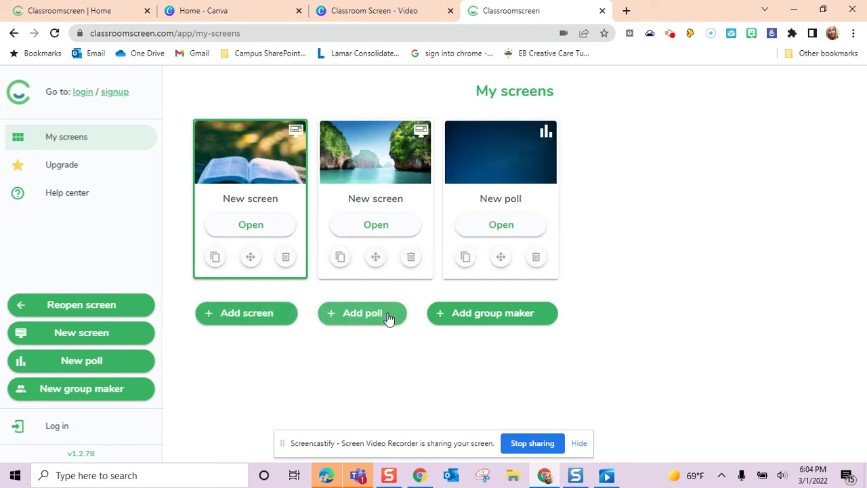
click(508, 229)
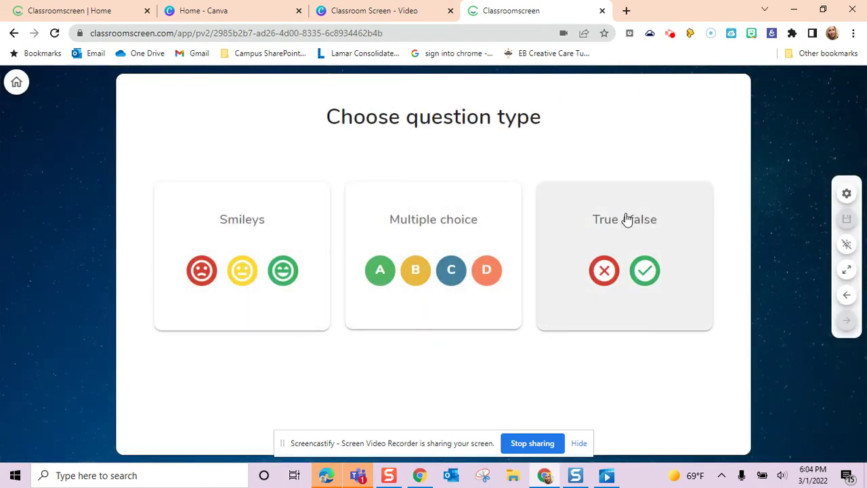
- Make the poll multiple choice with pie chart results, then reopen the book-background screen
click(455, 247)
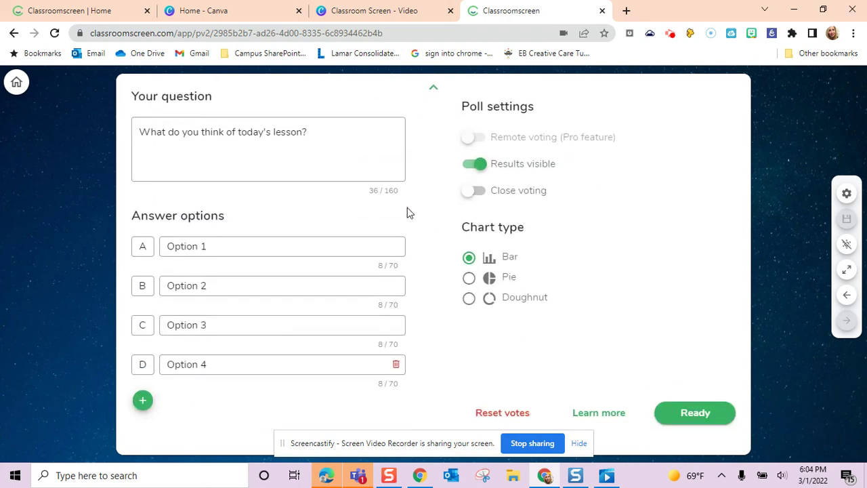
click(468, 278)
click(17, 81)
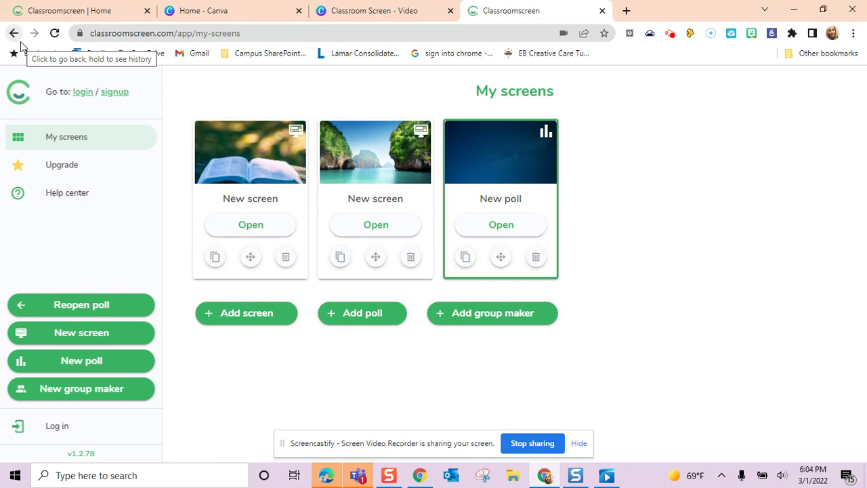
click(267, 229)
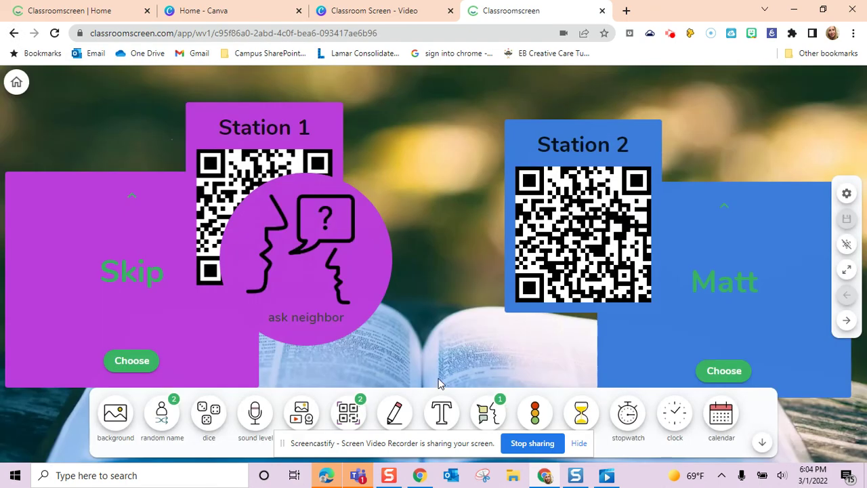